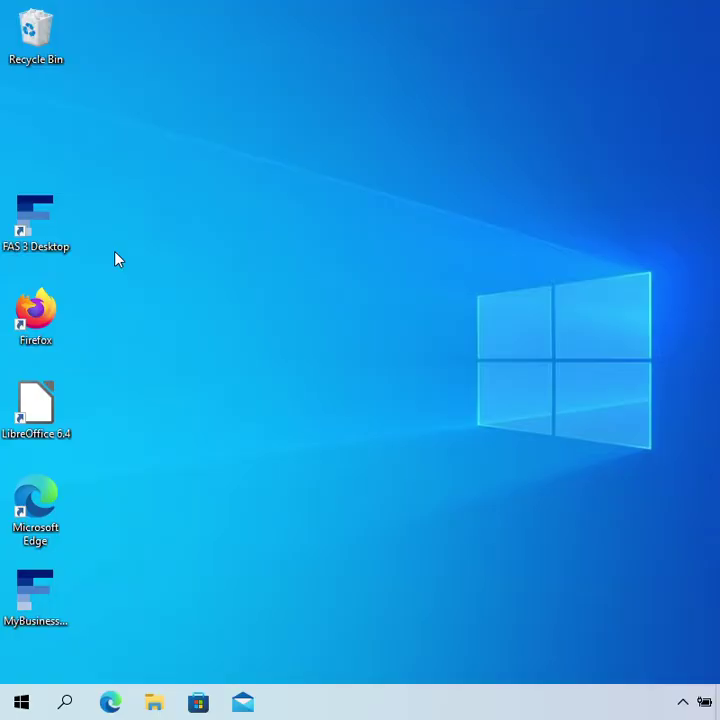
# Launch FAS 3 Desktop maximized and unlock the FAS identity with its password.
pyautogui.doubleClick(45, 255)
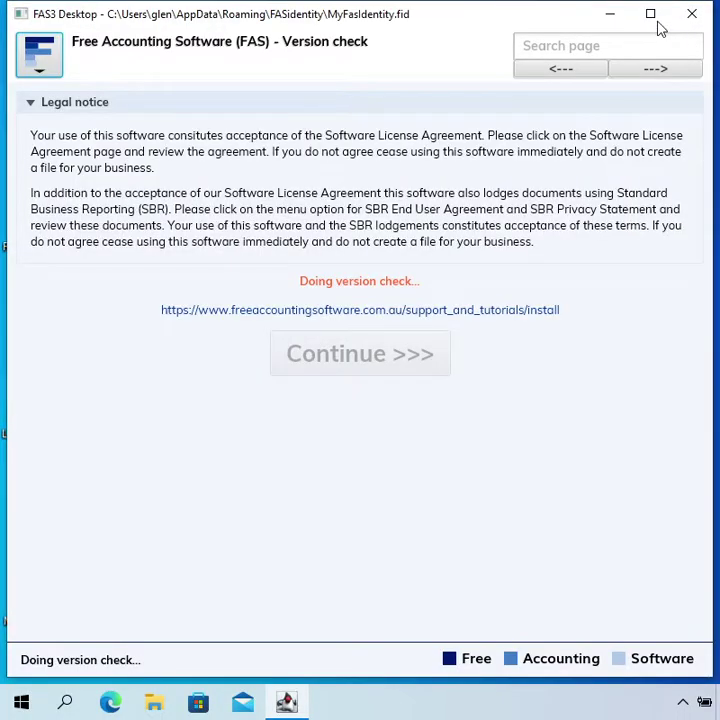
pyautogui.click(651, 17)
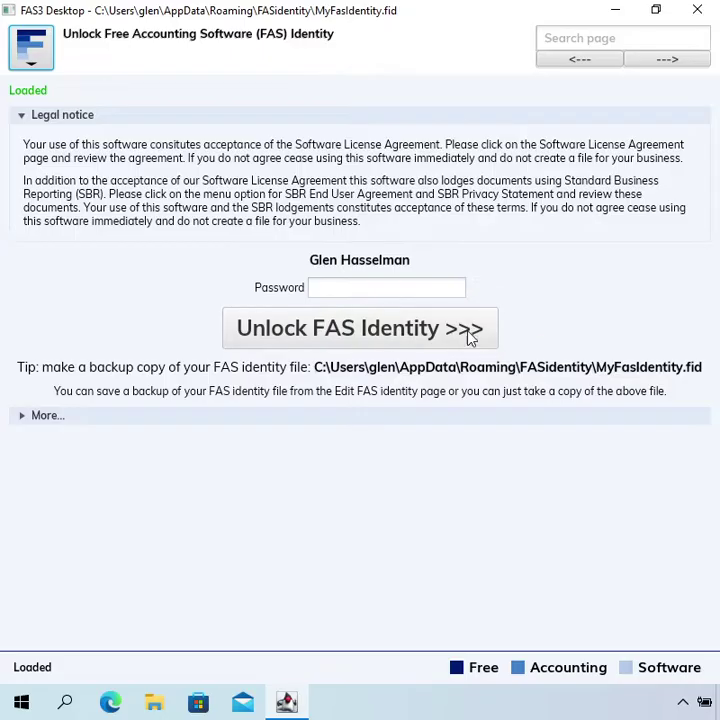
pyautogui.click(453, 291)
pyautogui.write('*****')
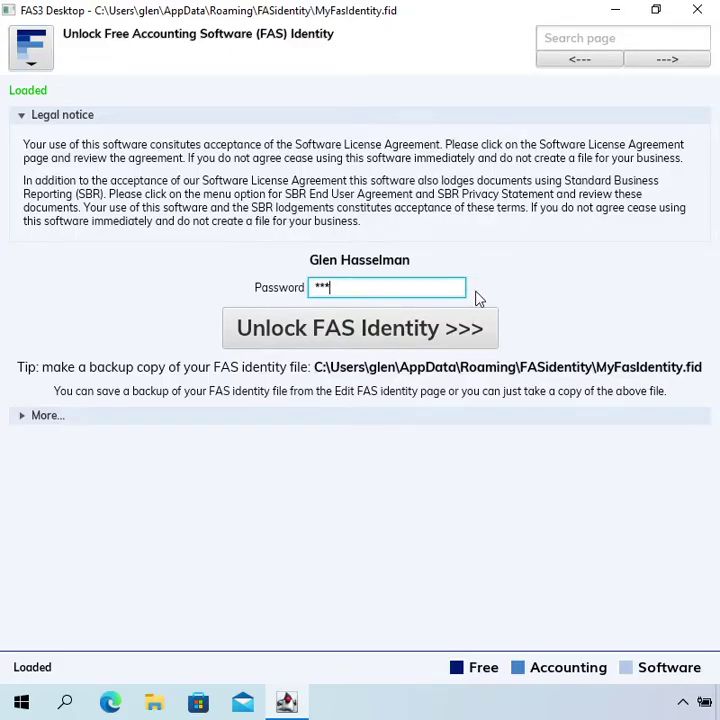
pyautogui.write('*')
pyautogui.click(424, 326)
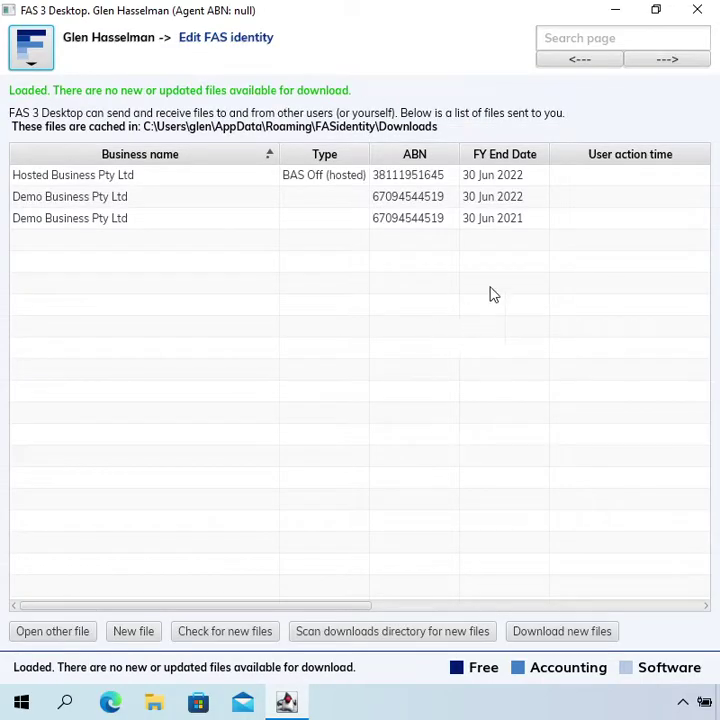
# Browse the downloaded business files and select the Demo Business Pty Ltd 30 Jun 2022 row.
pyautogui.click(363, 225)
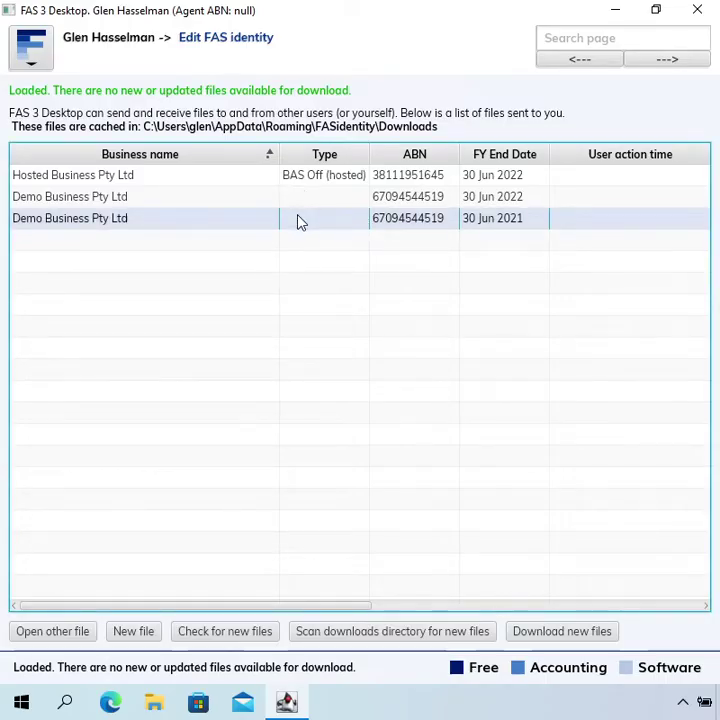
pyautogui.click(521, 202)
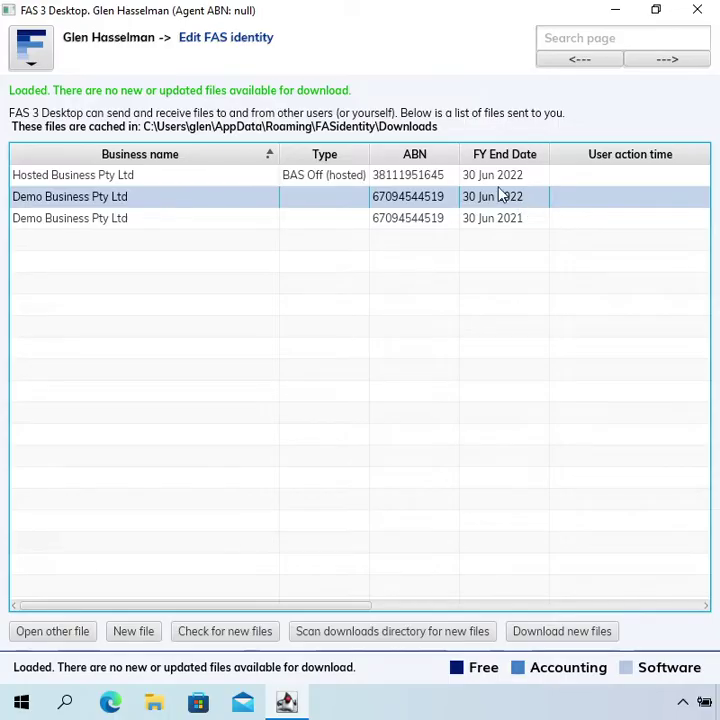
pyautogui.click(350, 178)
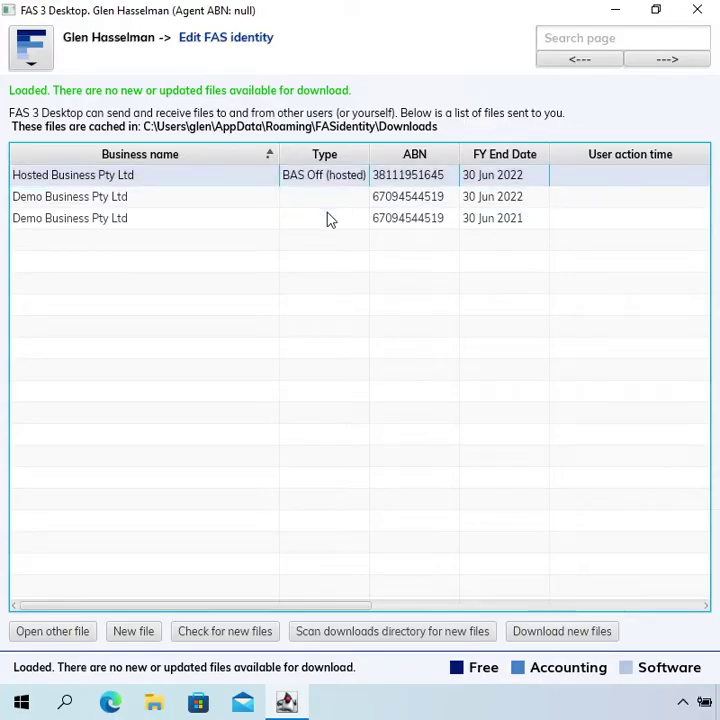
pyautogui.click(330, 218)
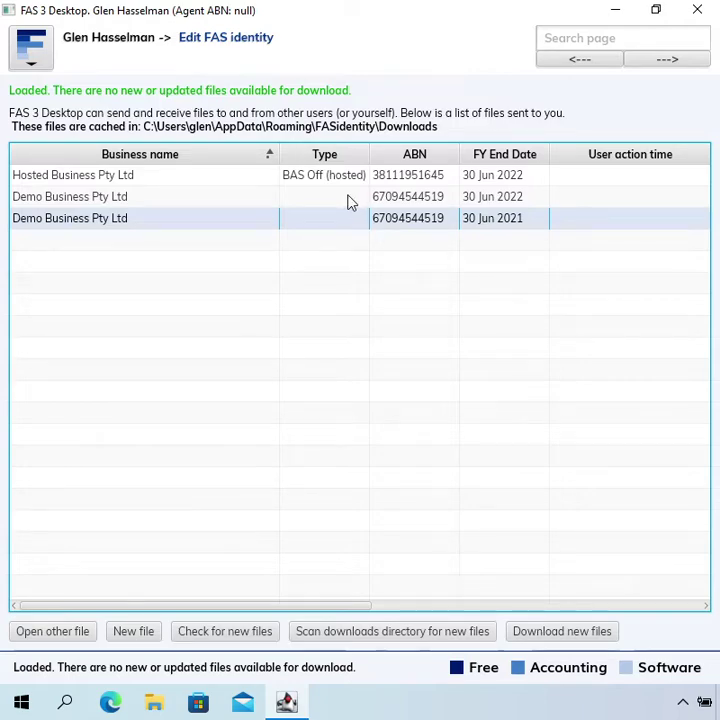
pyautogui.click(350, 202)
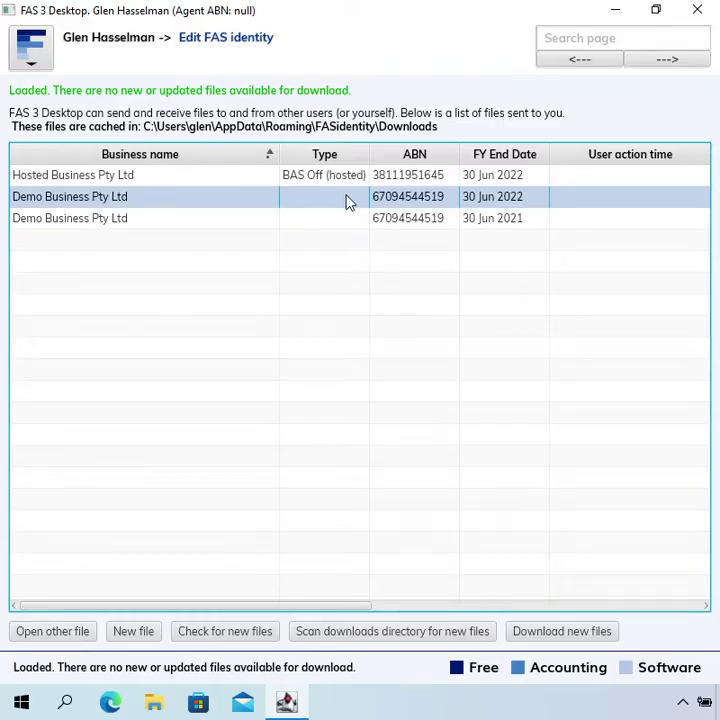
# Open the 30 Jun 2022 Demo Business file and save MyBusiness-backup2022.fas to the Desktop.
pyautogui.doubleClick(347, 202)
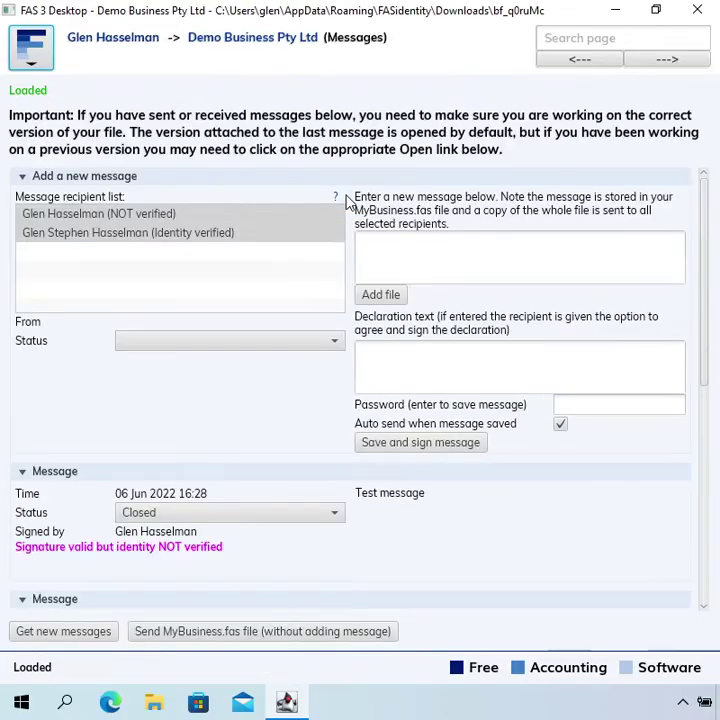
pyautogui.click(208, 53)
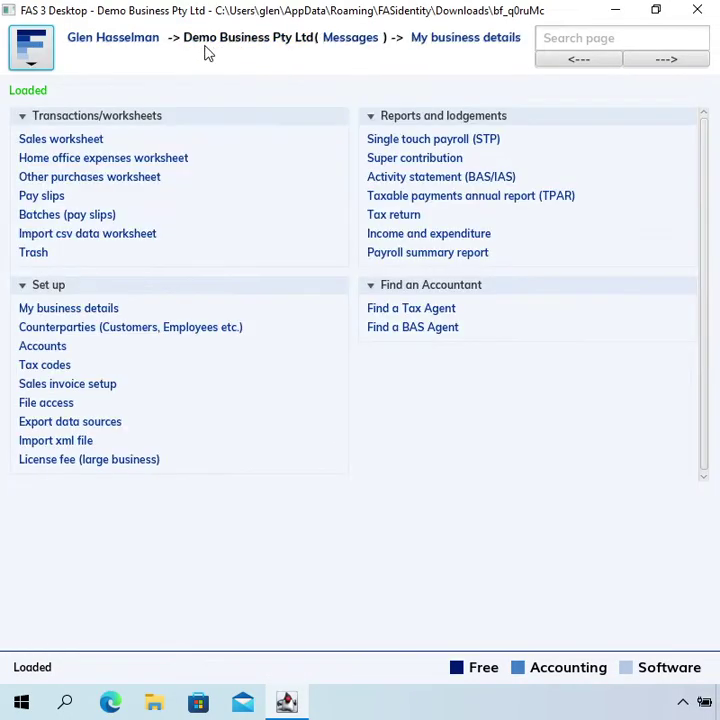
pyautogui.click(43, 64)
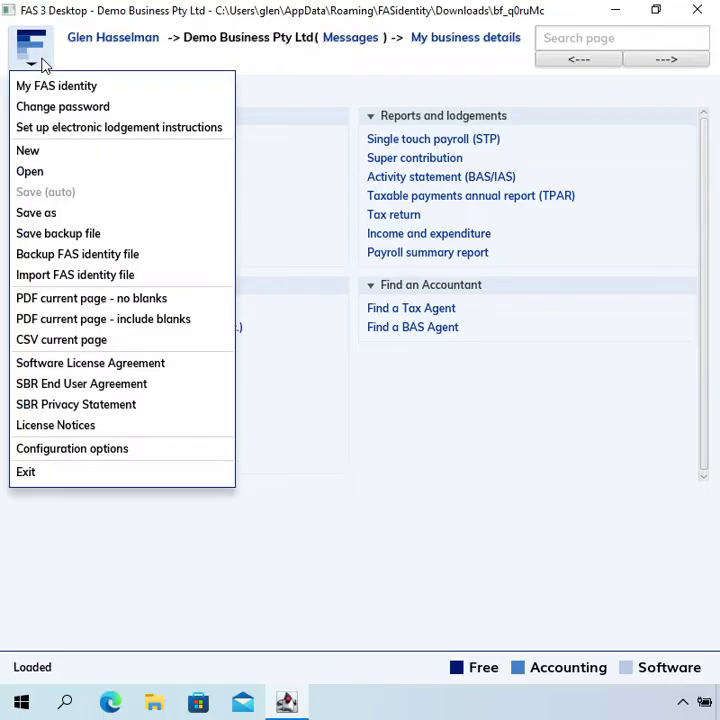
pyautogui.click(83, 237)
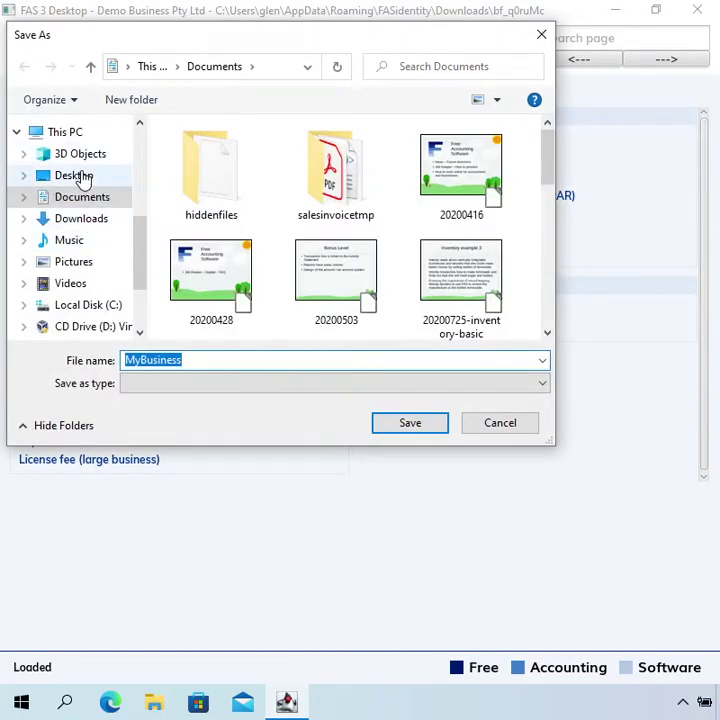
pyautogui.click(82, 177)
pyautogui.click(195, 361)
pyautogui.click(196, 360)
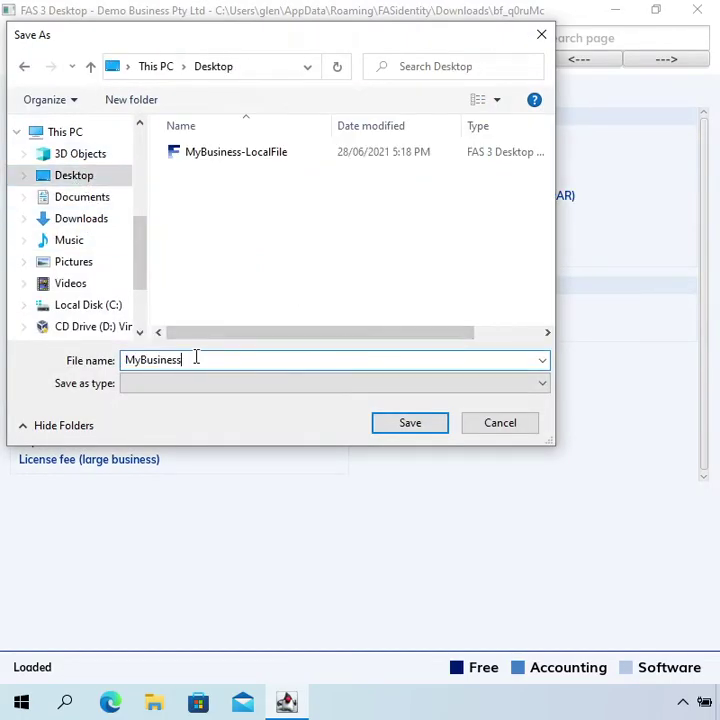
pyautogui.write('-ba')
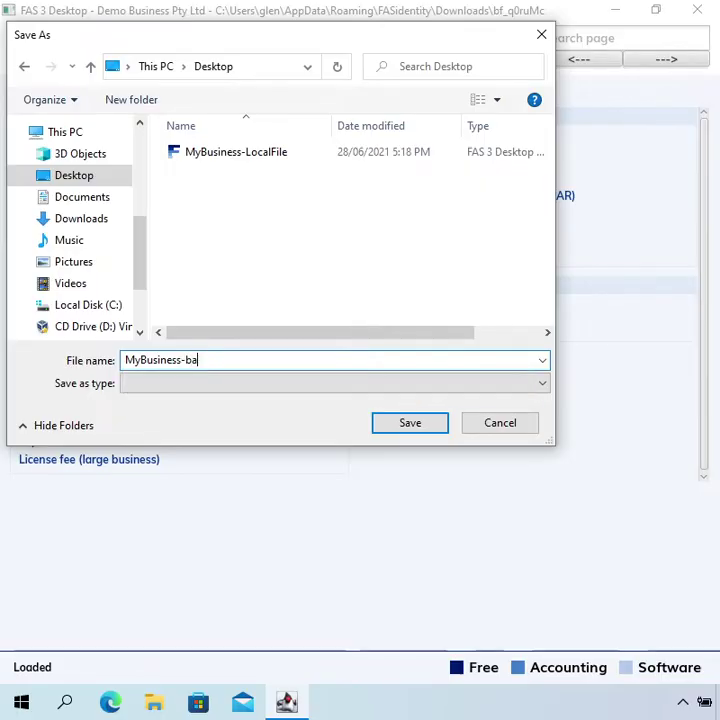
pyautogui.write('ckup2022')
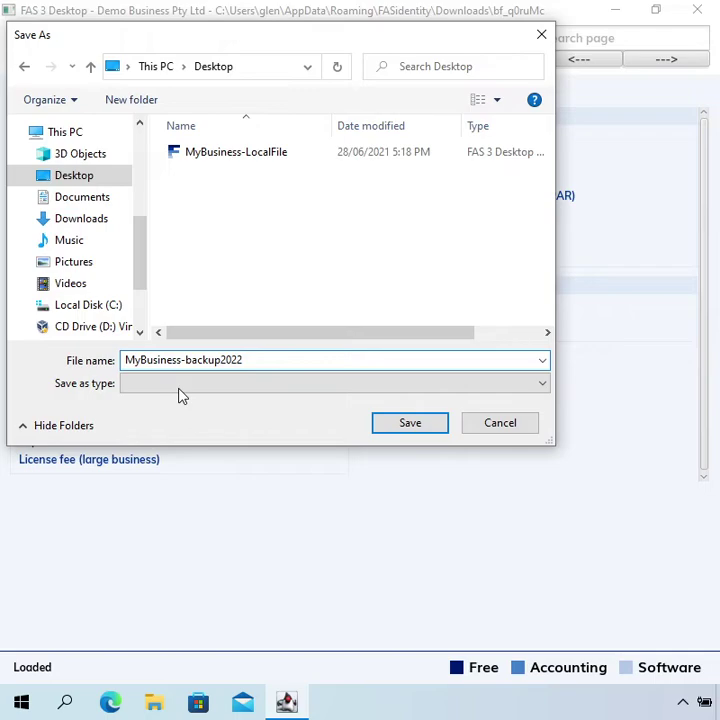
pyautogui.click(413, 424)
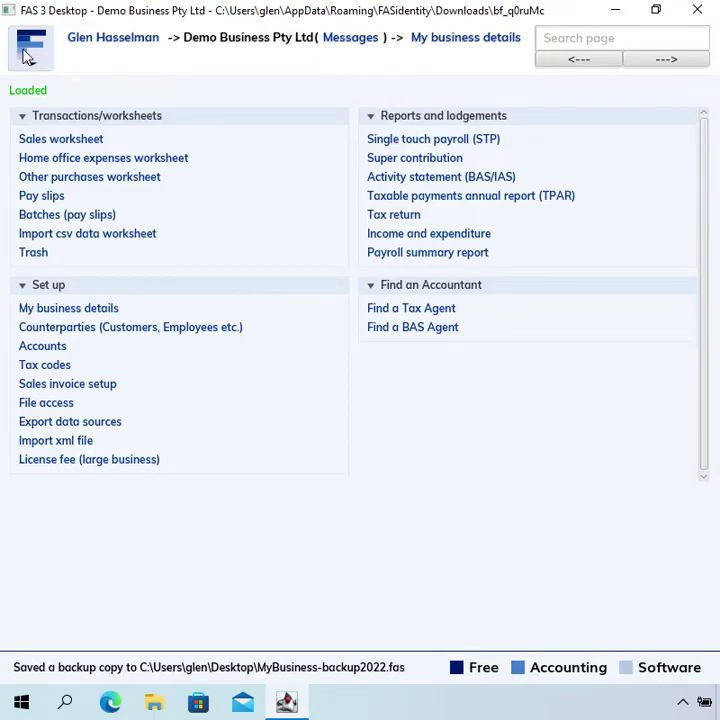
# Back up the FAS identity file to the Desktop as MyFasIdentity.fid.
pyautogui.click(28, 57)
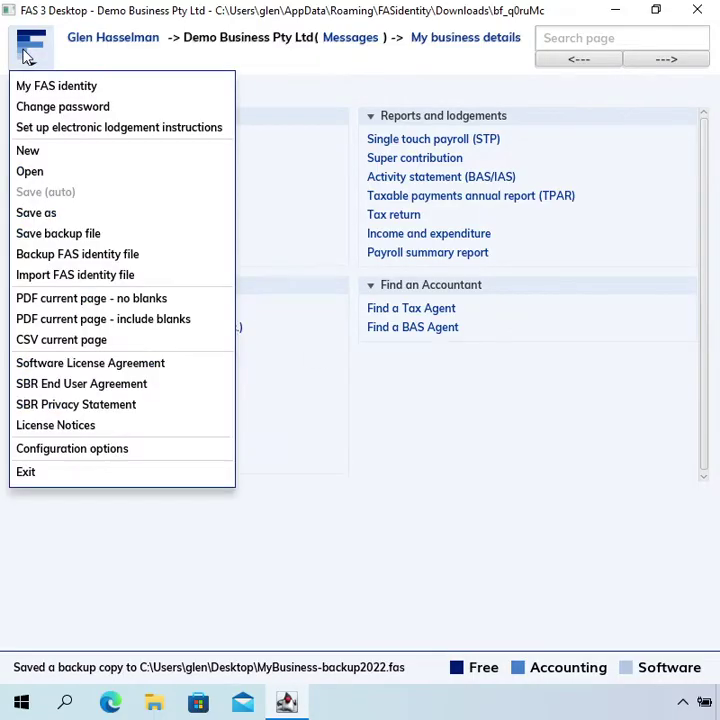
pyautogui.click(103, 258)
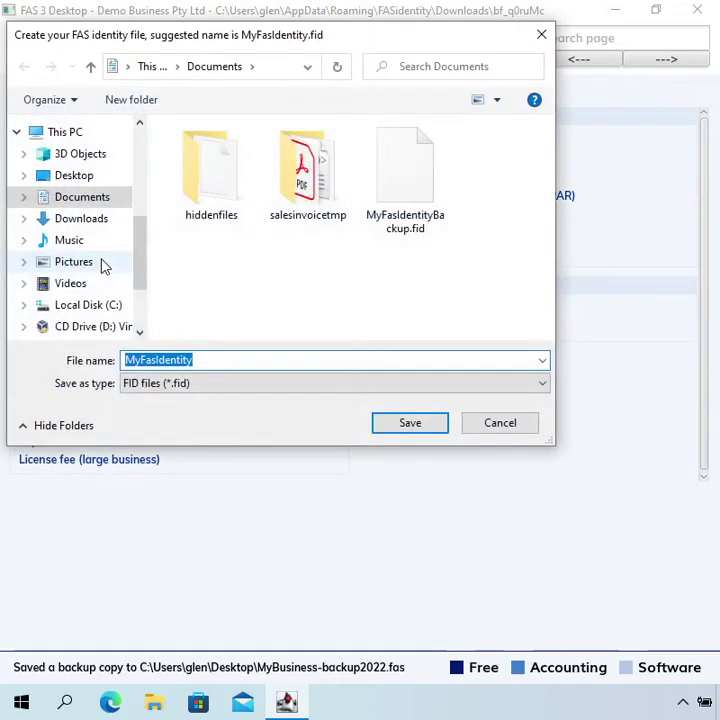
pyautogui.click(86, 177)
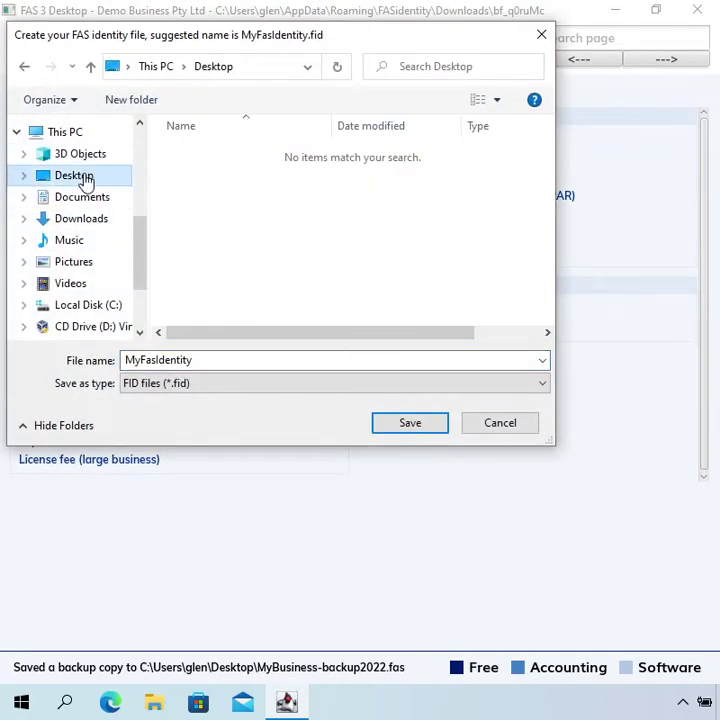
pyautogui.click(423, 428)
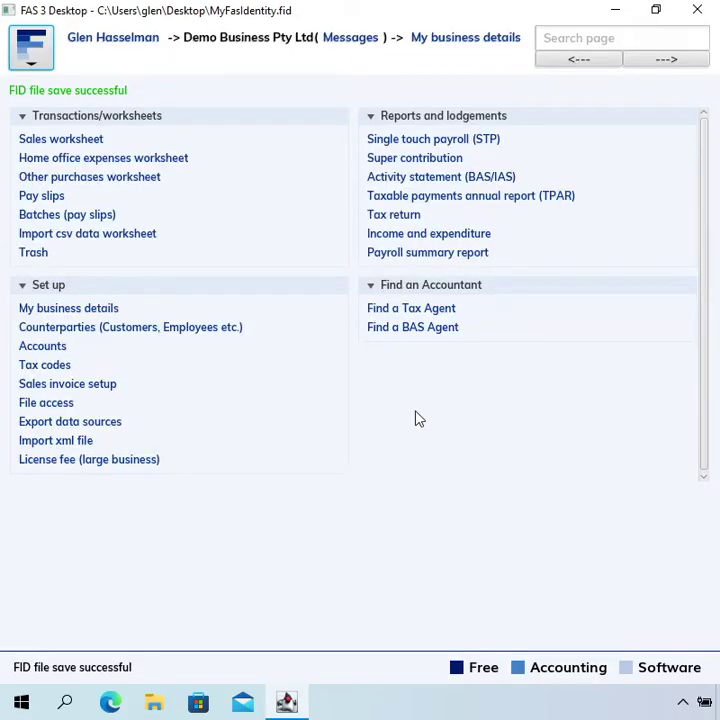
# Exit FAS 3 Desktop from the logo menu and bring up Windows search.
pyautogui.click(45, 47)
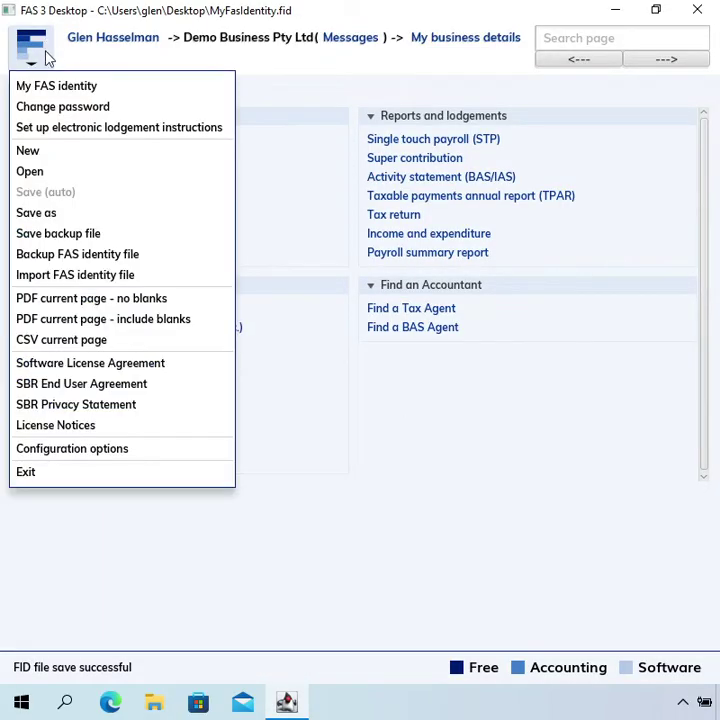
pyautogui.click(40, 472)
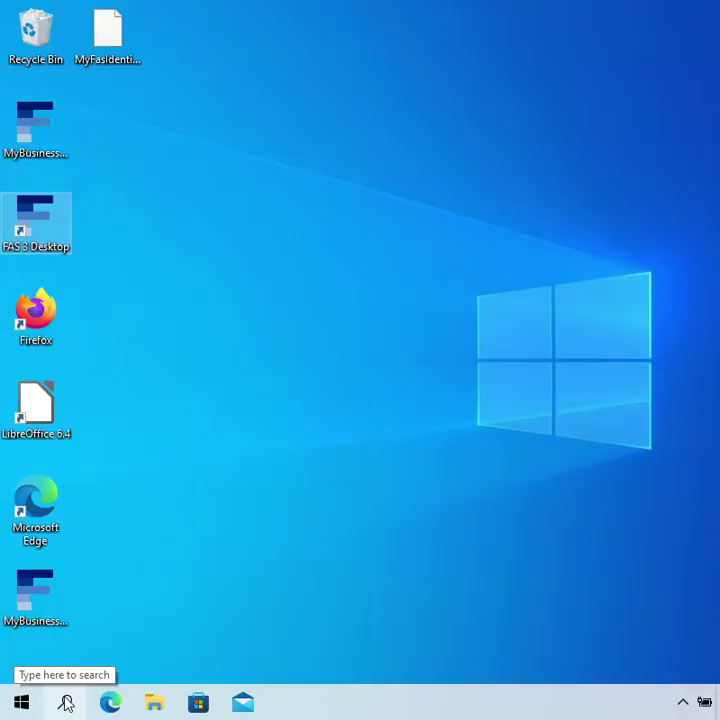
pyautogui.click(66, 704)
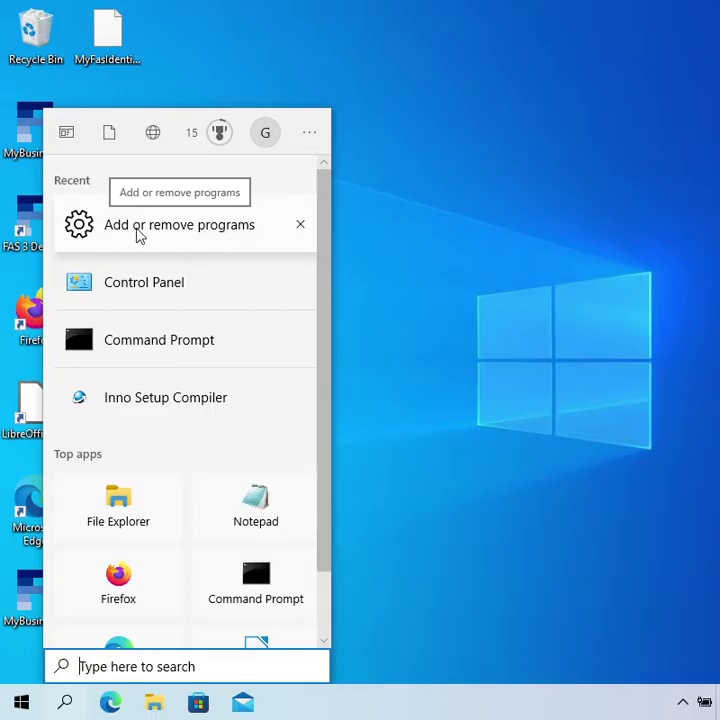
# Open Add or remove programs and search the apps list for 'fas' to select FAS 3 Desktop.
pyautogui.click(140, 230)
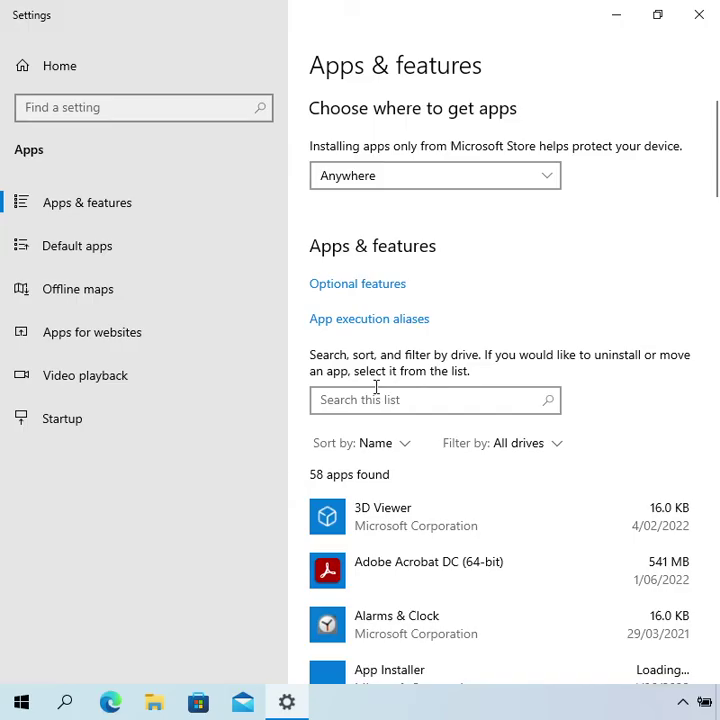
pyautogui.click(382, 401)
pyautogui.write('fg')
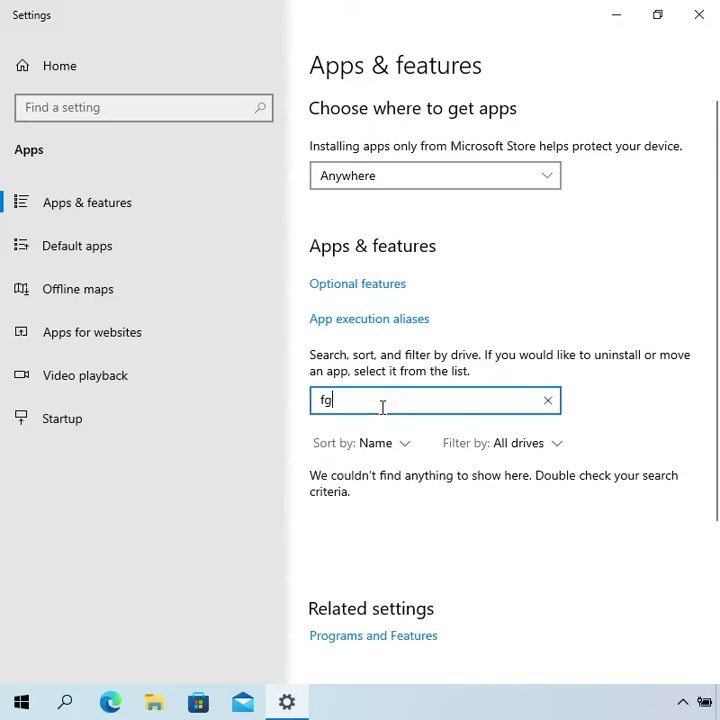
pyautogui.press('BackSpace')
pyautogui.write('as')
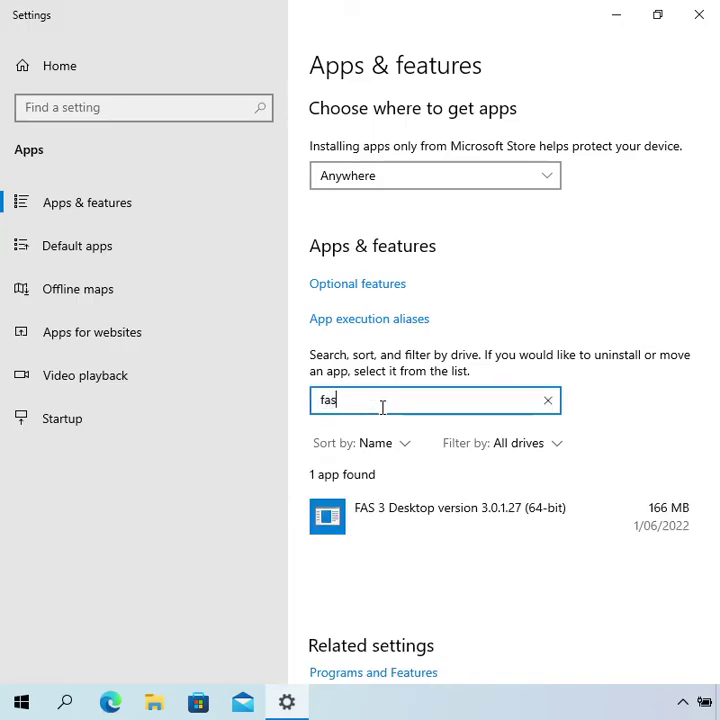
pyautogui.click(460, 519)
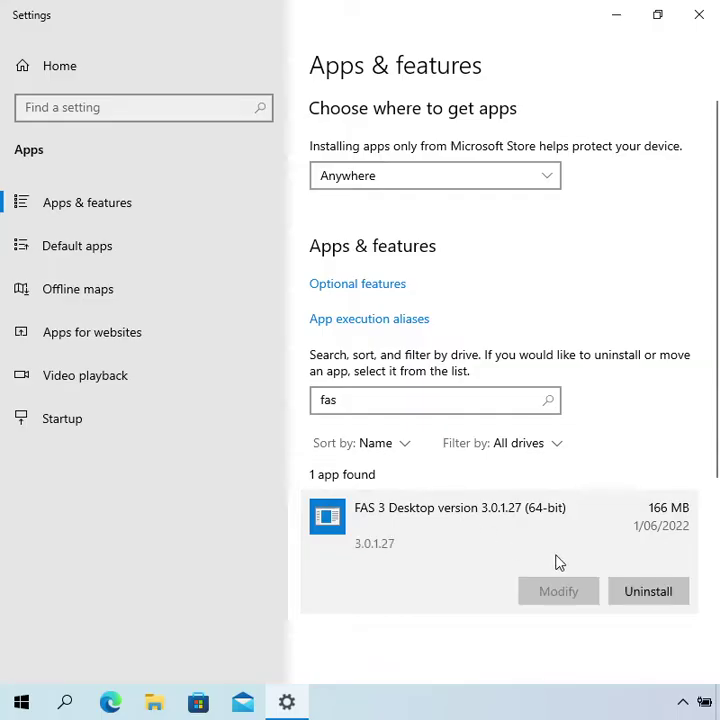
# Uninstall FAS 3 Desktop 3.0.1.27, approving every confirmation prompt, then close Settings.
pyautogui.click(646, 594)
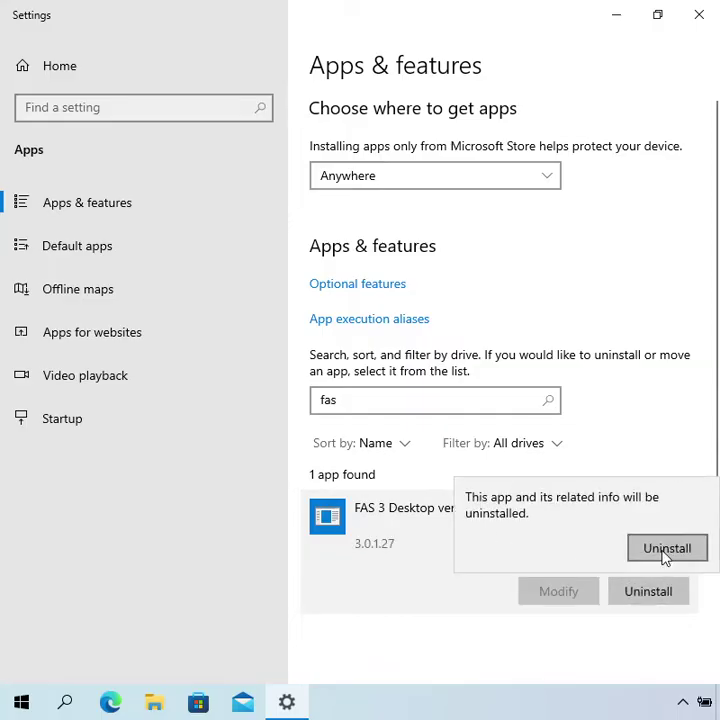
pyautogui.click(664, 556)
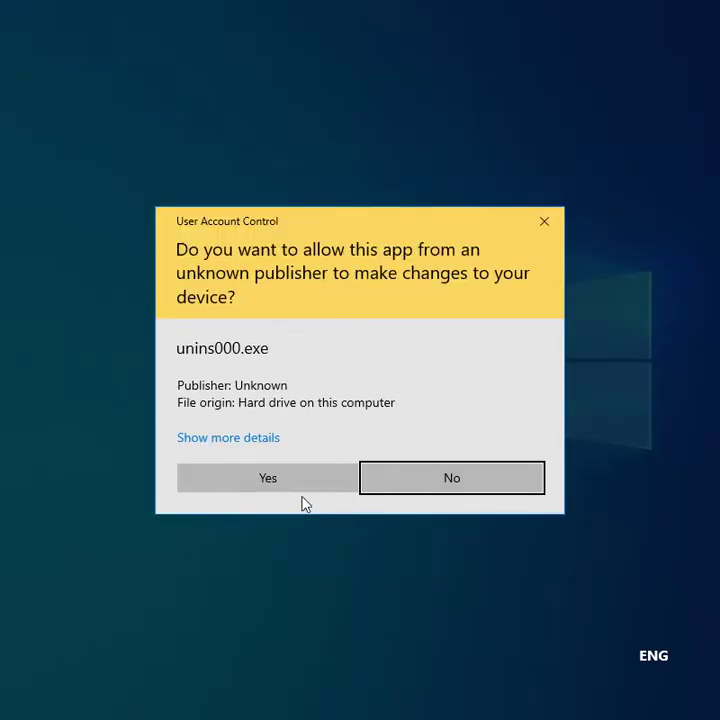
pyautogui.click(280, 482)
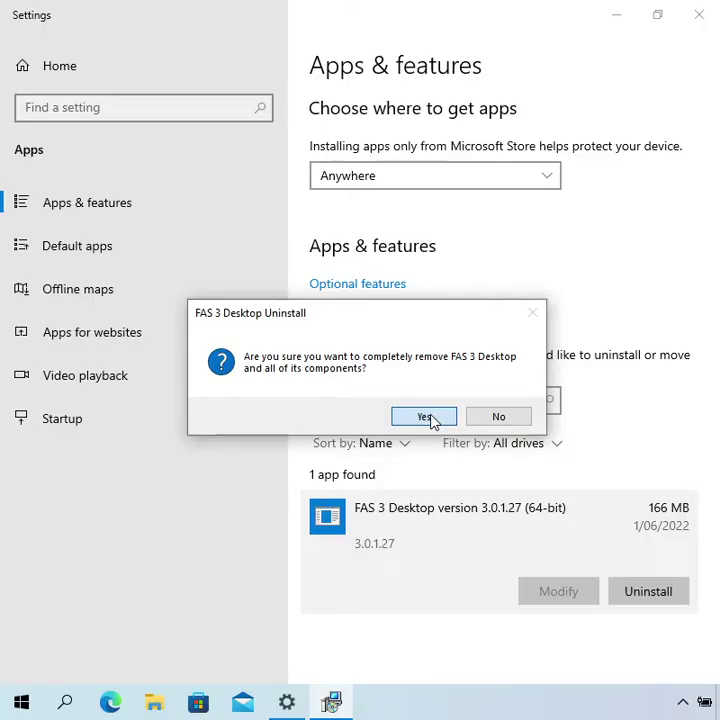
pyautogui.click(431, 420)
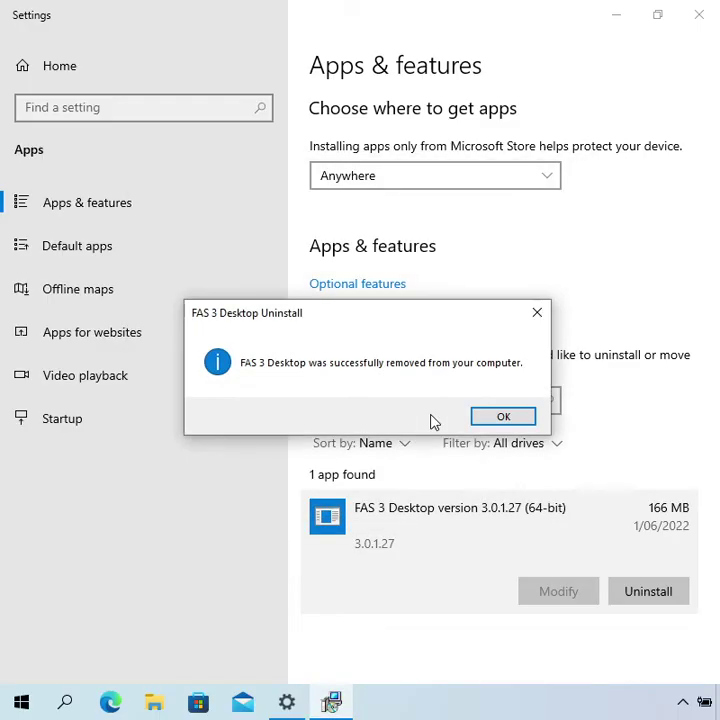
pyautogui.click(500, 418)
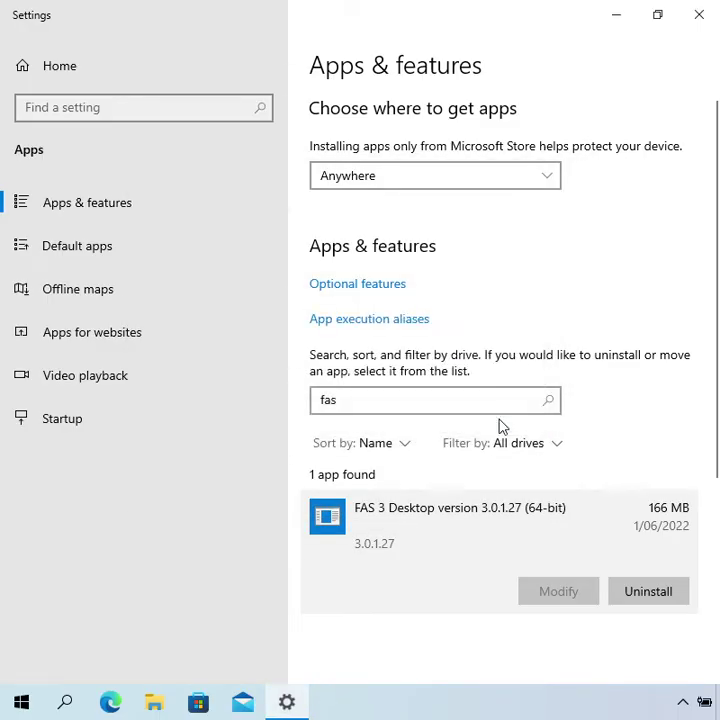
pyautogui.click(703, 16)
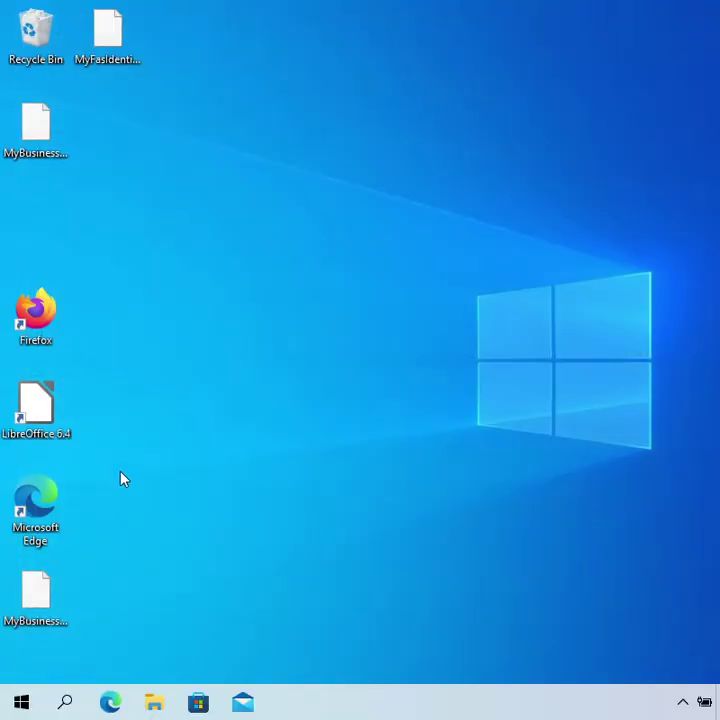
# In Firefox, download the FAS 3 Desktop Windows Installer .msi from freeaccountingsoftware.com.au.
pyautogui.doubleClick(35, 312)
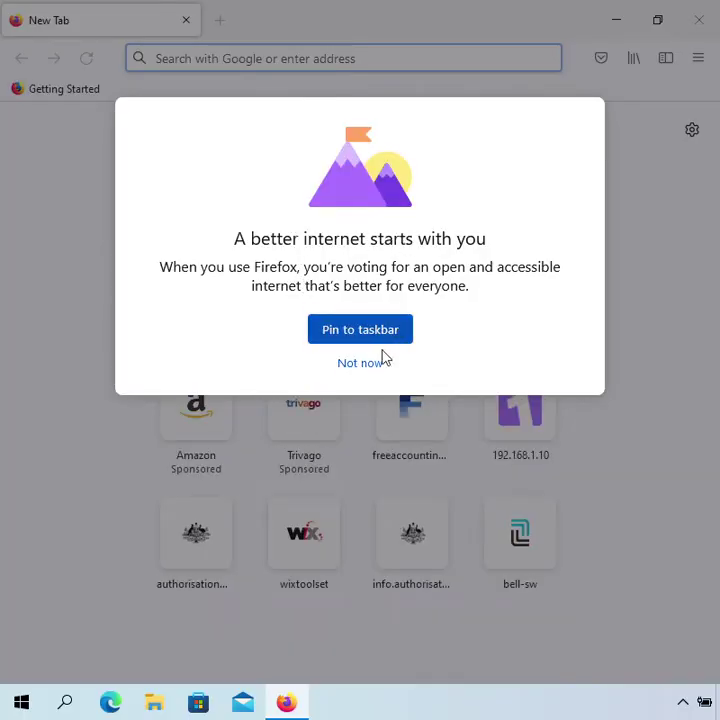
pyautogui.click(376, 366)
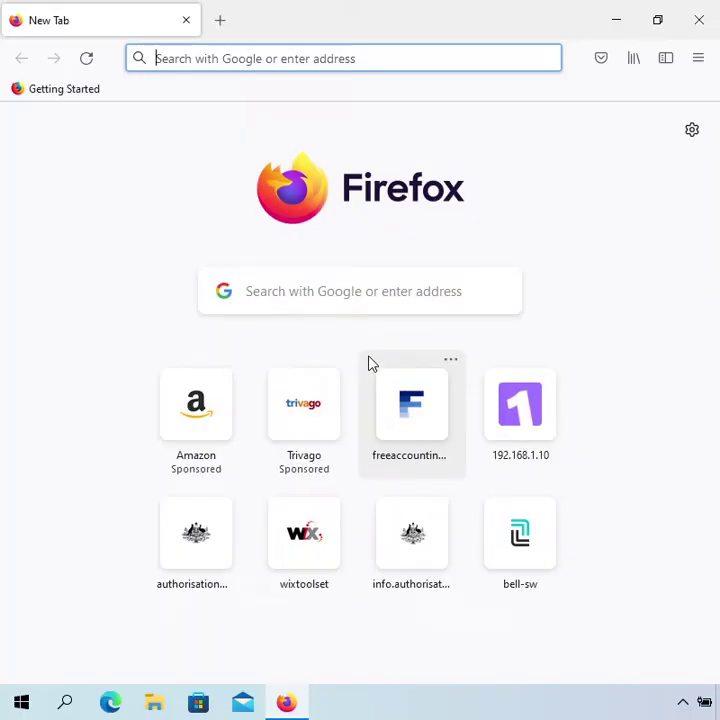
pyautogui.click(207, 56)
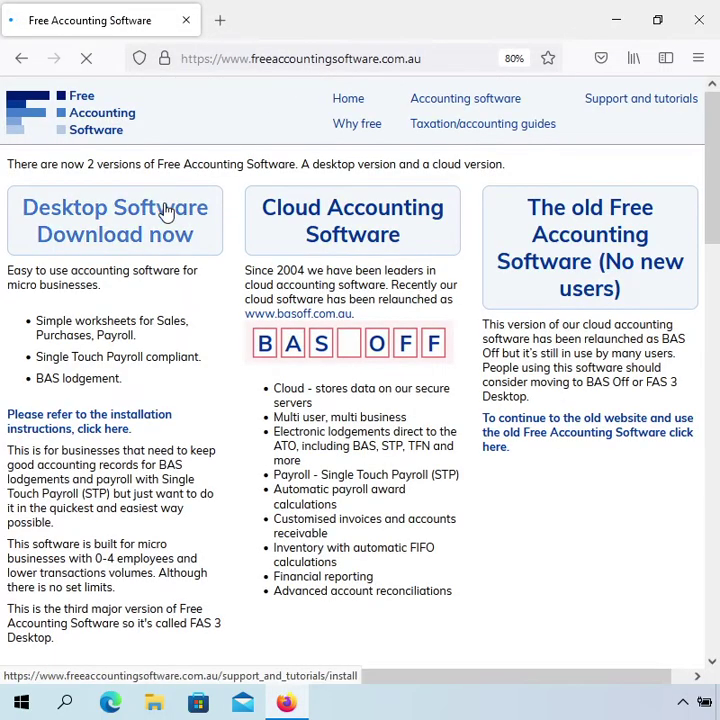
pyautogui.click(168, 212)
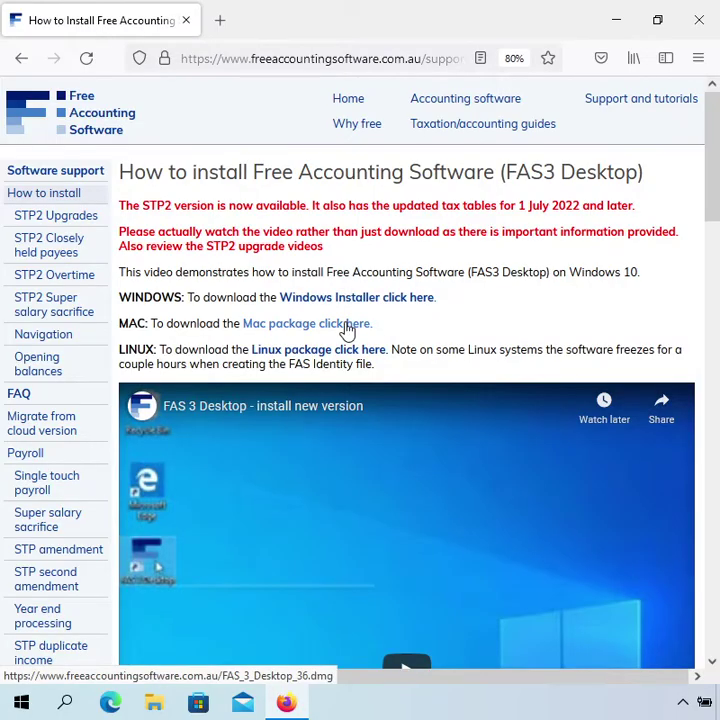
pyautogui.click(392, 300)
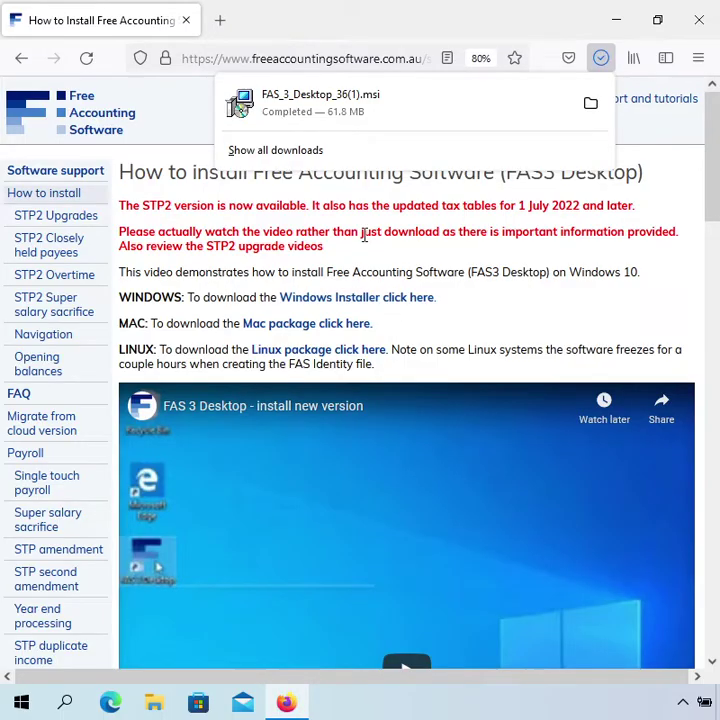
# Launch FAS_3_Desktop_36(1).msi from downloads and let it run past SmartScreen with Run anyway.
pyautogui.click(336, 106)
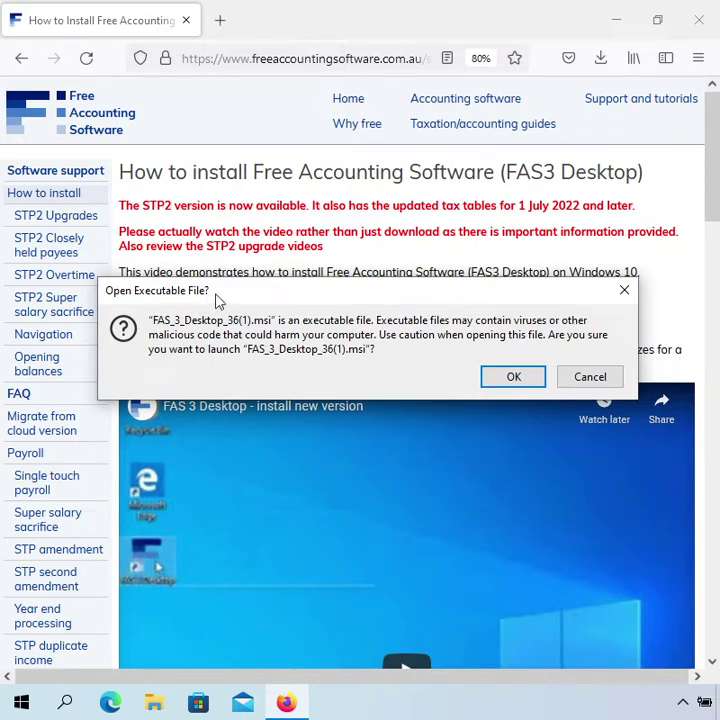
pyautogui.click(509, 377)
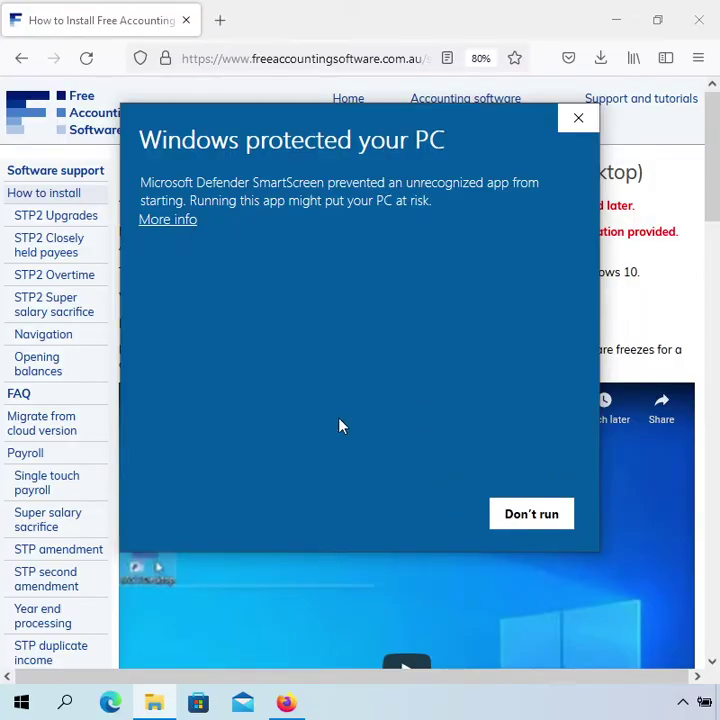
pyautogui.click(190, 230)
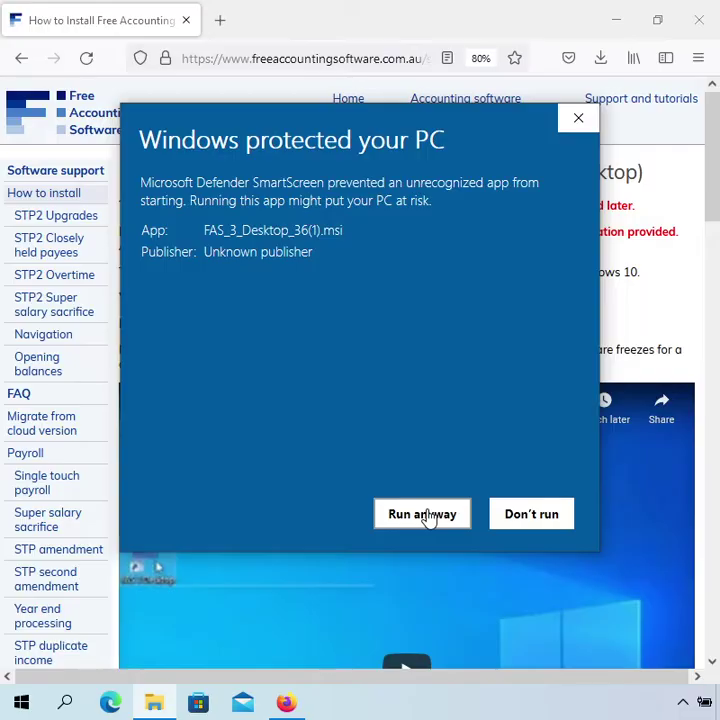
pyautogui.click(422, 514)
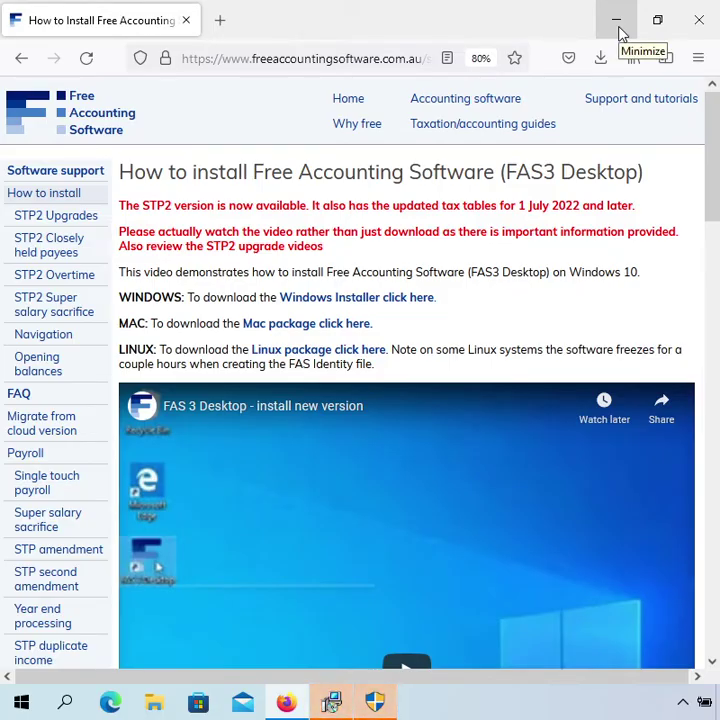
# Minimize Firefox and approve the STP2 installer's admin prompt so installation completes.
pyautogui.click(619, 27)
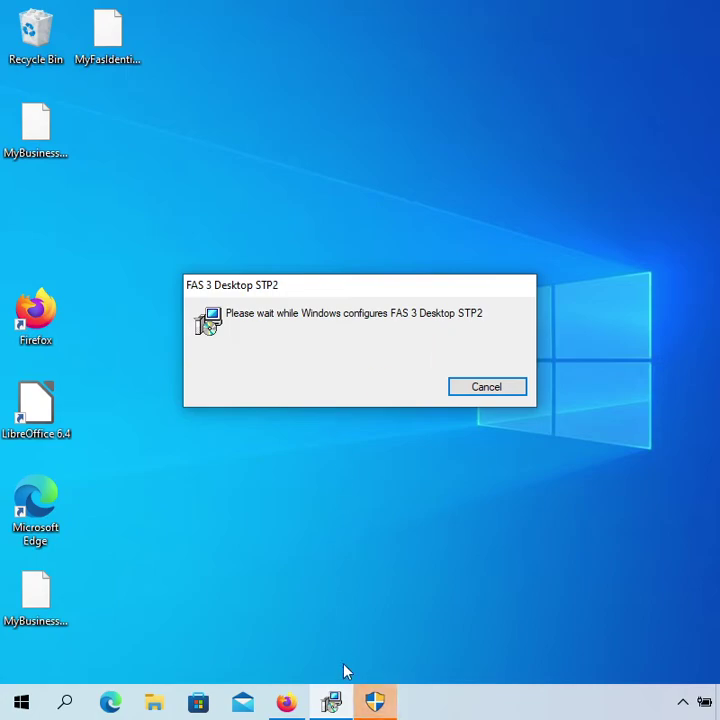
pyautogui.moveTo(333, 703)
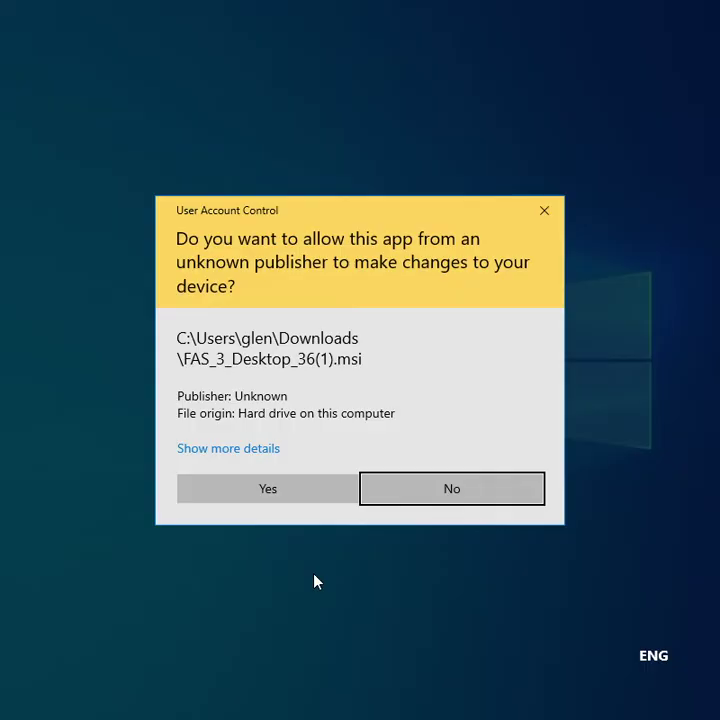
pyautogui.click(276, 500)
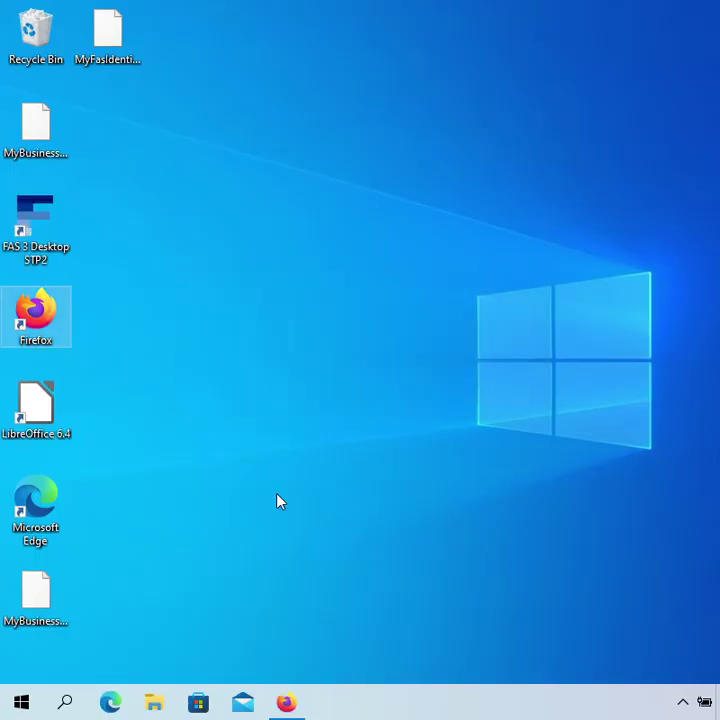
# Launch FAS 3 Desktop STP2 maximized and unlock the FAS identity with its password.
pyautogui.doubleClick(47, 256)
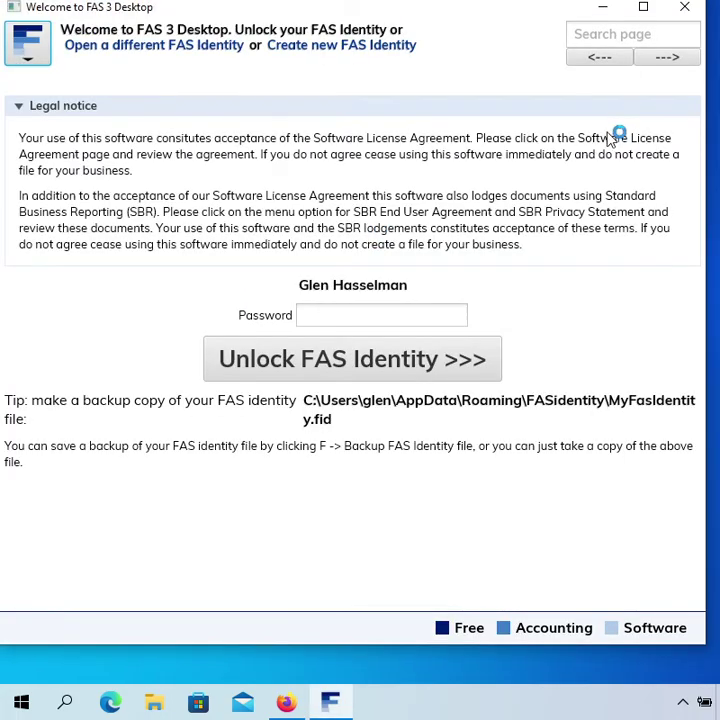
pyautogui.click(648, 9)
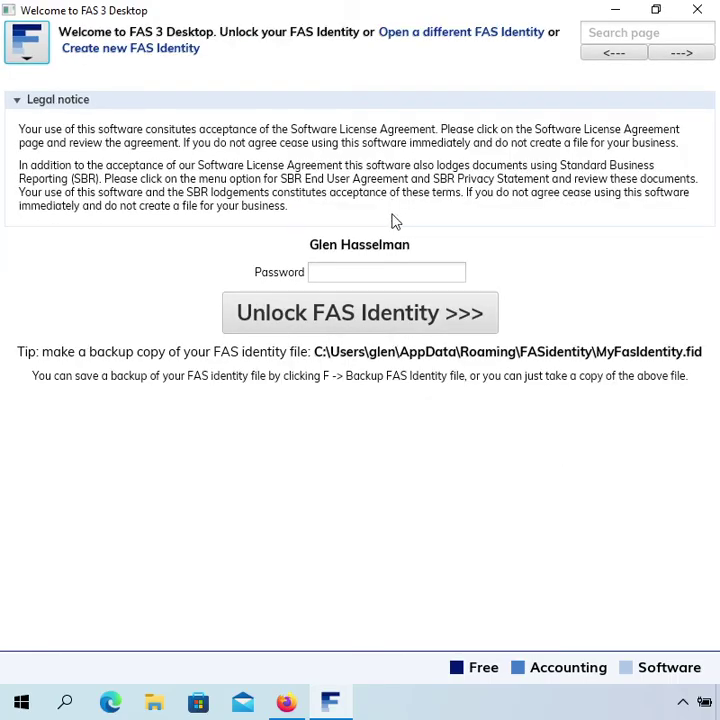
pyautogui.click(394, 264)
pyautogui.write('*****')
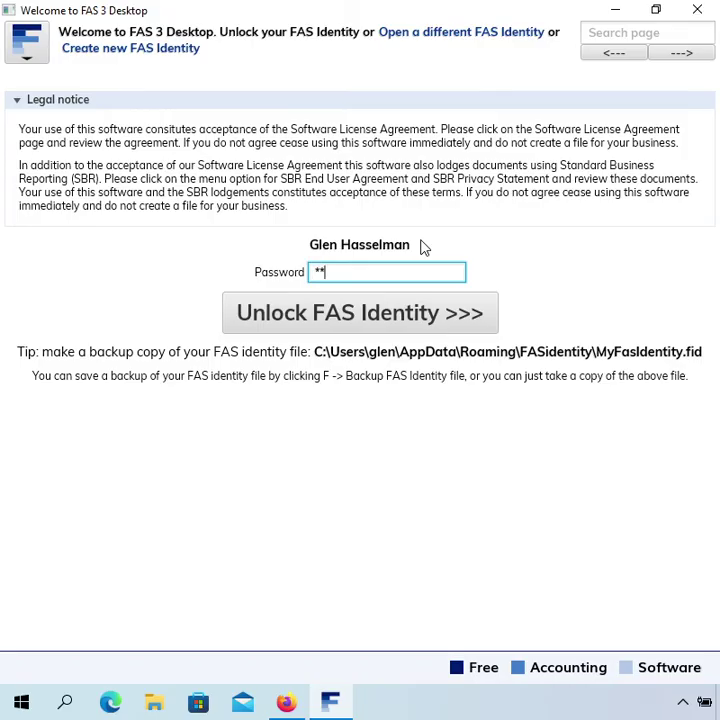
pyautogui.write('*')
pyautogui.click(373, 313)
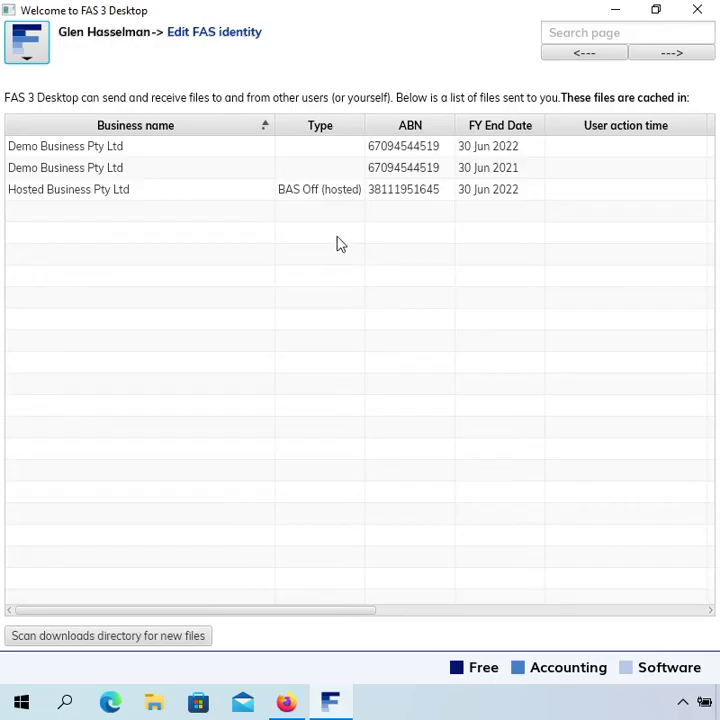
# Open the Demo Business Pty Ltd 2022 file and view its Income and expenditure report.
pyautogui.click(448, 152)
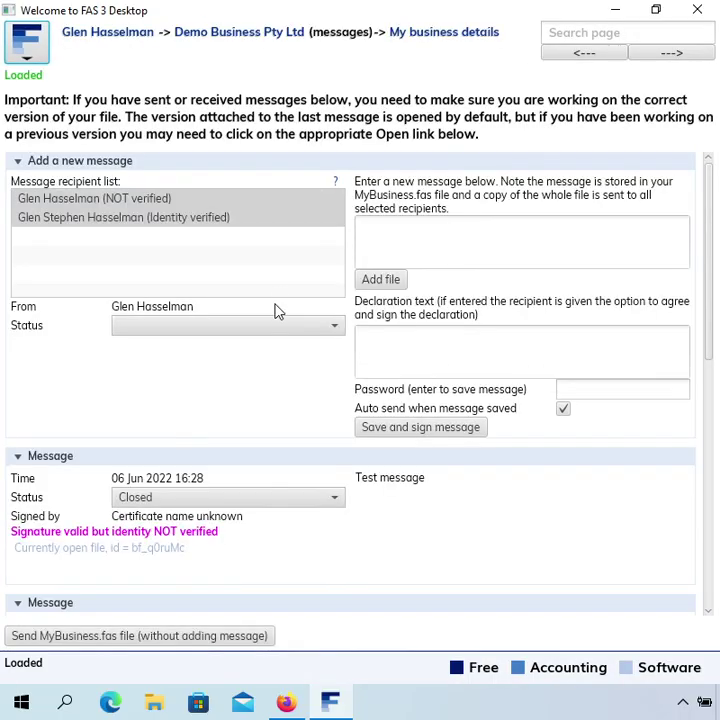
pyautogui.click(255, 40)
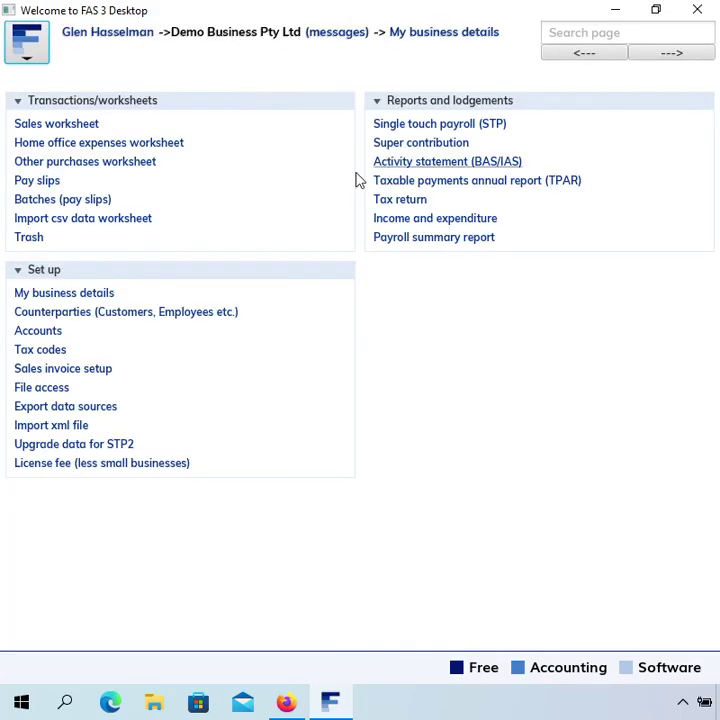
pyautogui.click(407, 221)
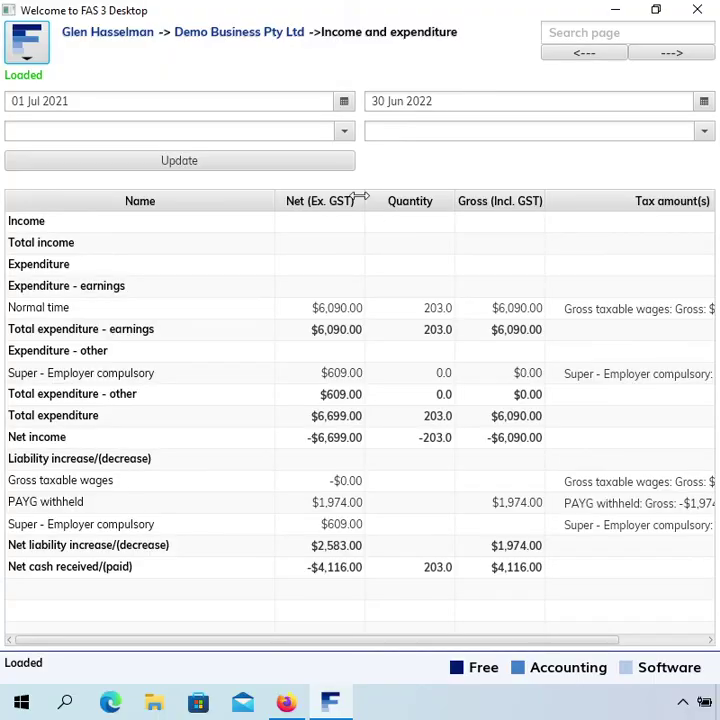
pyautogui.click(275, 33)
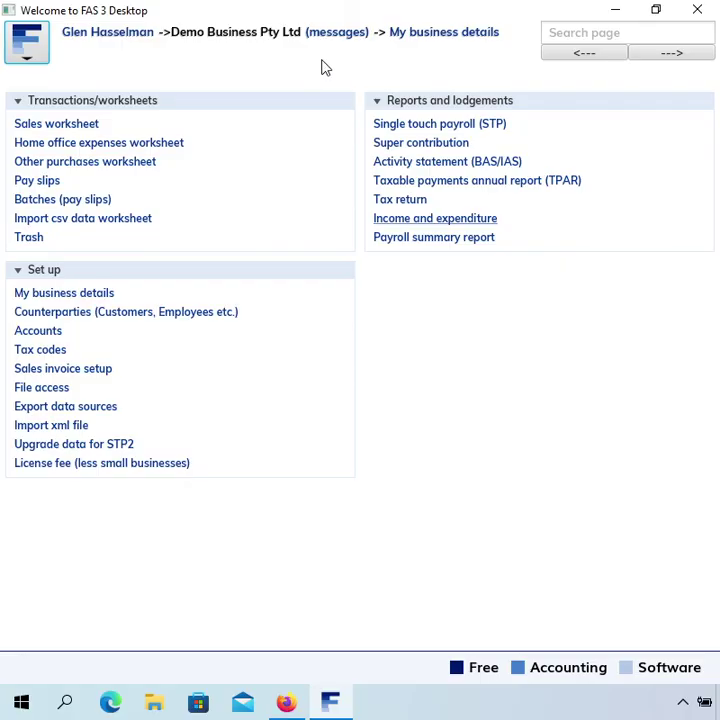
# Minimize FAS 3 Desktop and bring the Firefox 'How to install Free Accounting Software' page to the front.
pyautogui.click(616, 12)
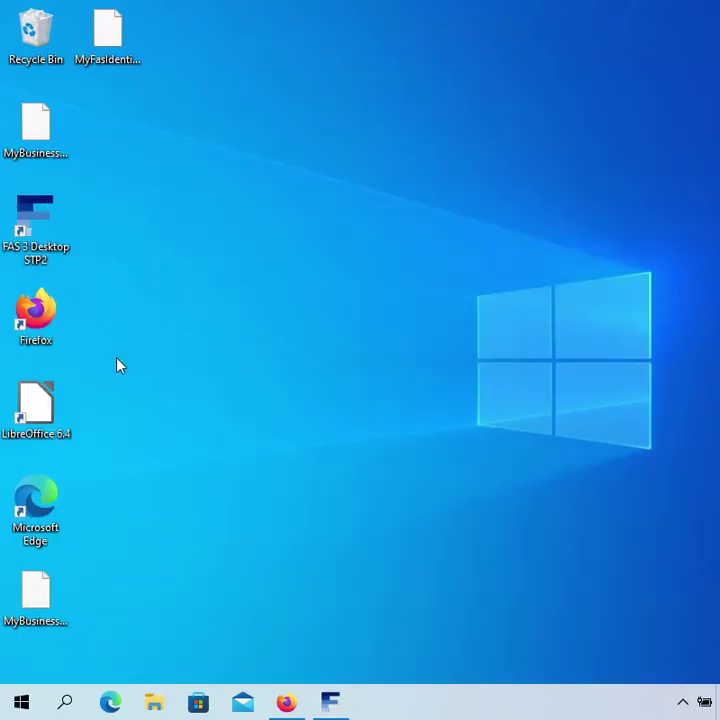
pyautogui.click(290, 705)
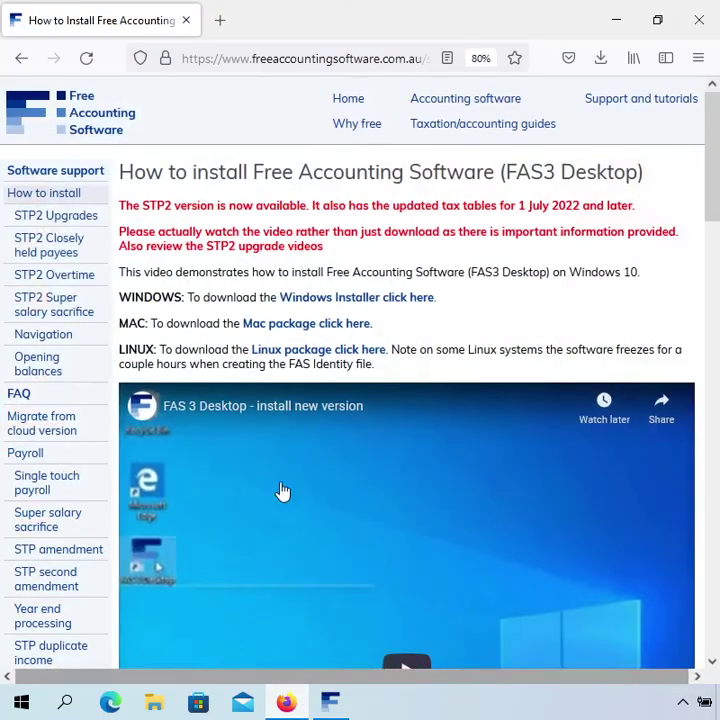